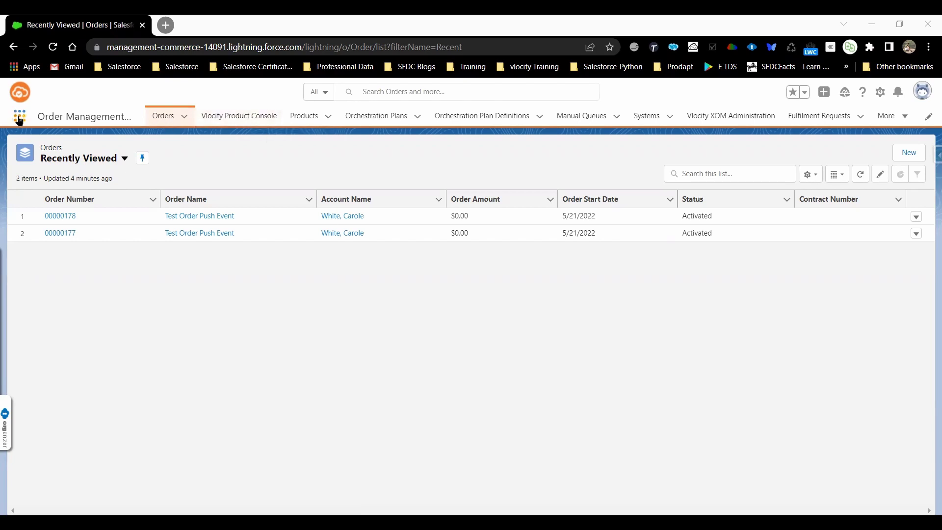
# Search the App Launcher for 'console' to find Vlocity Product Console.
pyautogui.click(19, 119)
pyautogui.write('con')
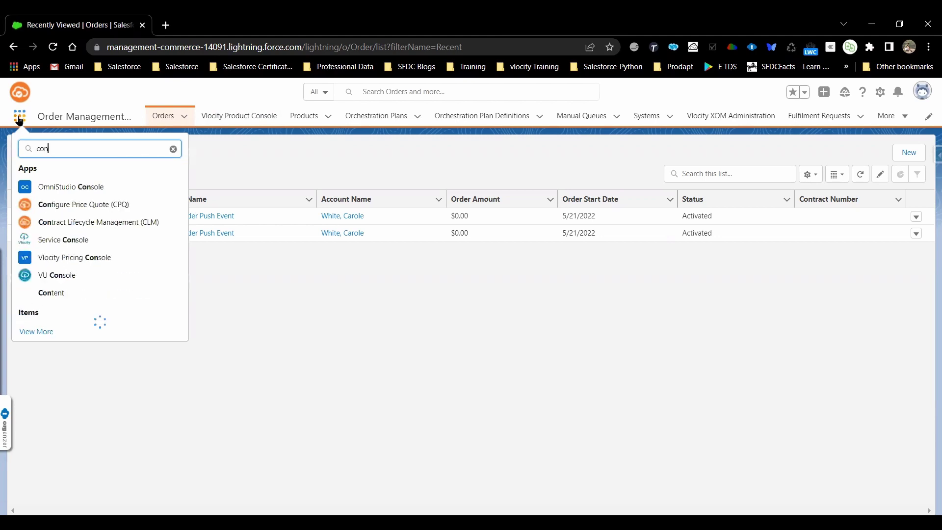
pyautogui.write('sole')
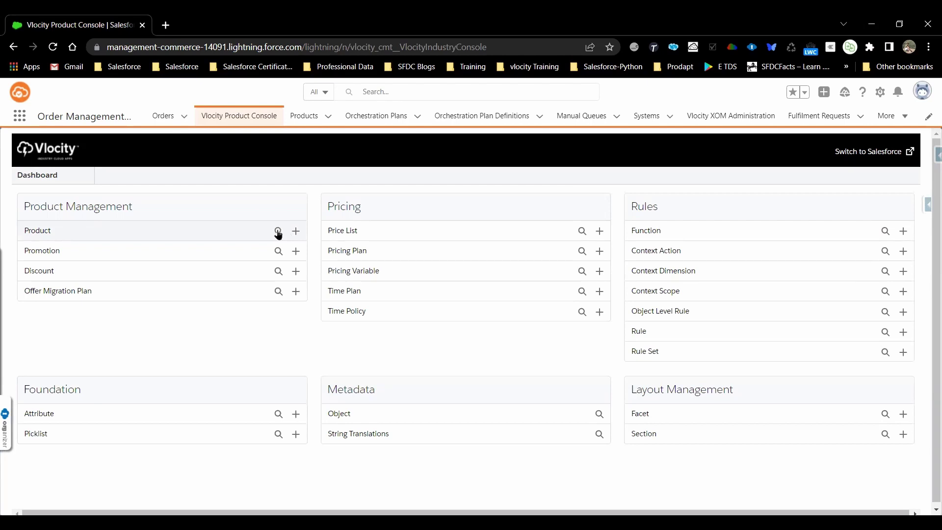
# Search products for 'plan', then clear the query to list all 101 products.
pyautogui.click(278, 231)
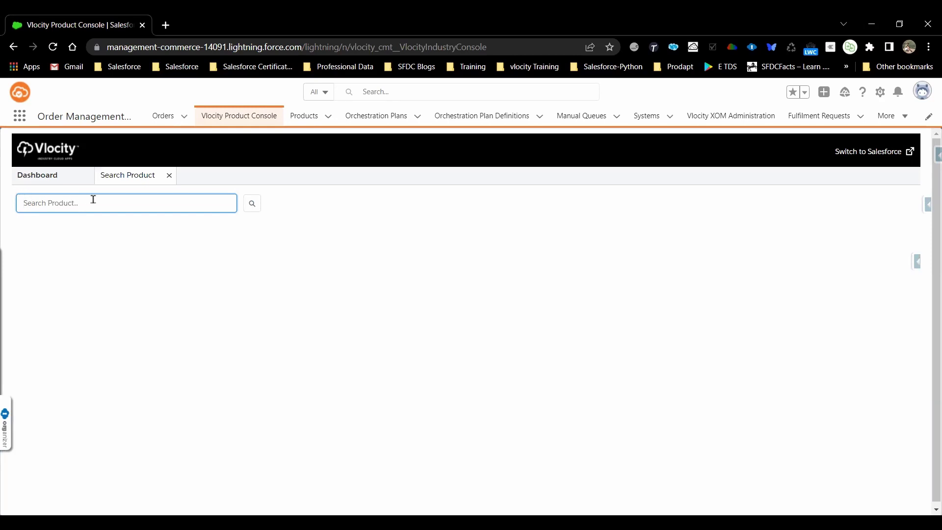
pyautogui.write('plan')
pyautogui.click(256, 203)
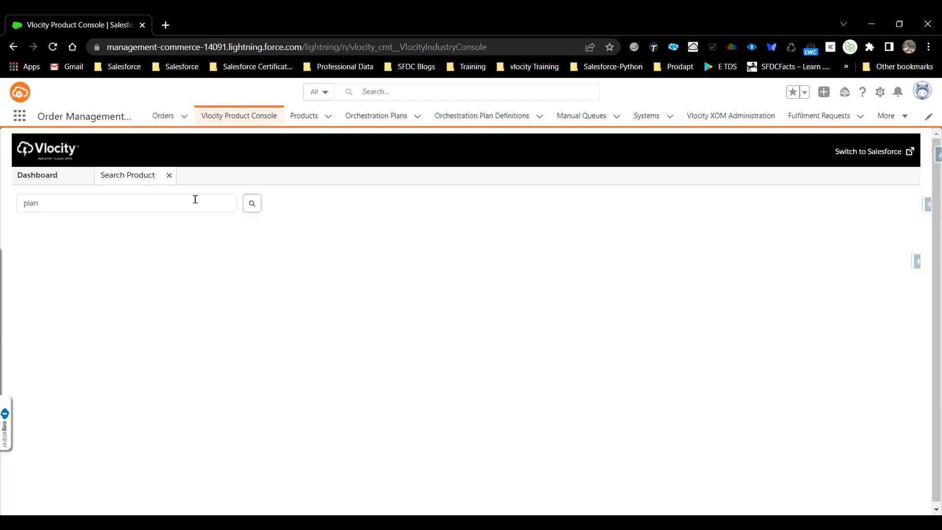
pyautogui.click(164, 201)
pyautogui.press('BackSpace')
pyautogui.press('BackSpace')
pyautogui.press('BackSpace')
pyautogui.press('BackSpace')
pyautogui.click(253, 204)
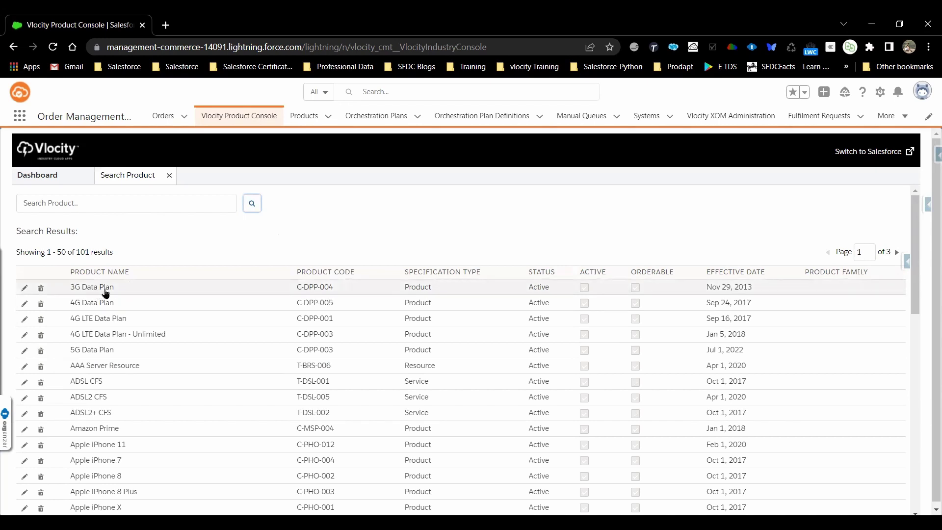
# Open 3G Data Plan and review its General Properties: C-DPP-004, Active, 11/29/2013–12/30/2016.
pyautogui.click(106, 291)
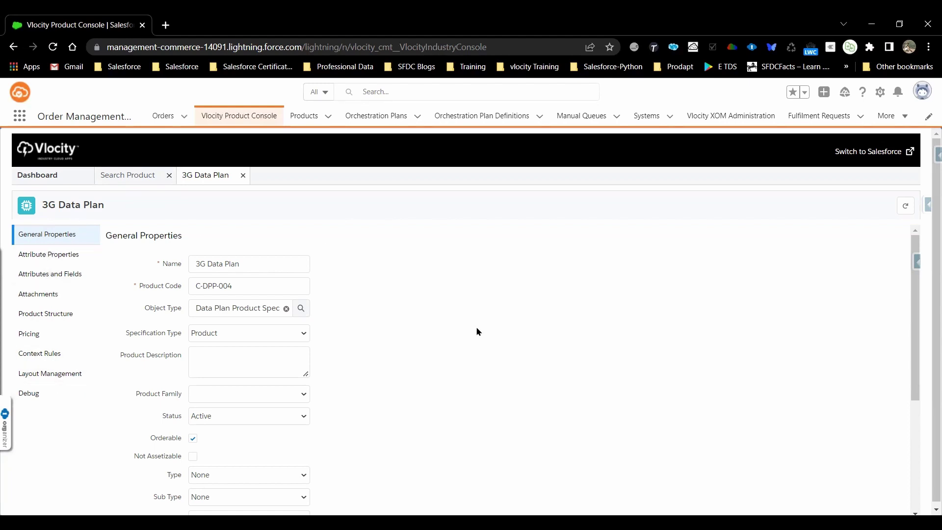
pyautogui.scroll(-1, 476, 328)
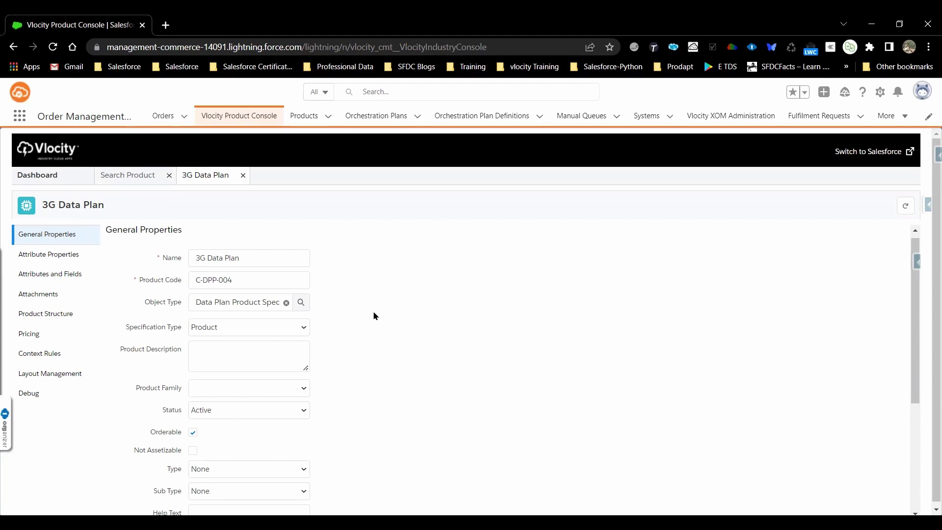
pyautogui.scroll(-3, 373, 315)
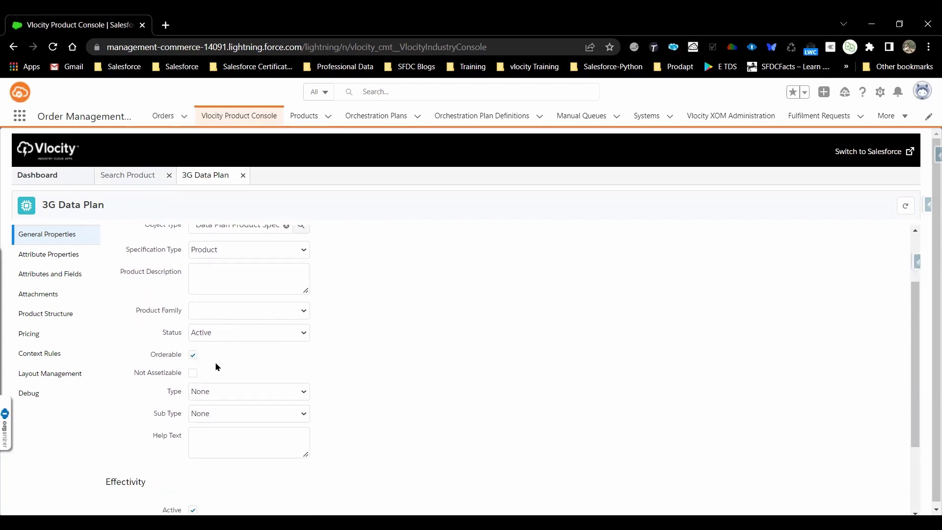
pyautogui.scroll(-4, 322, 362)
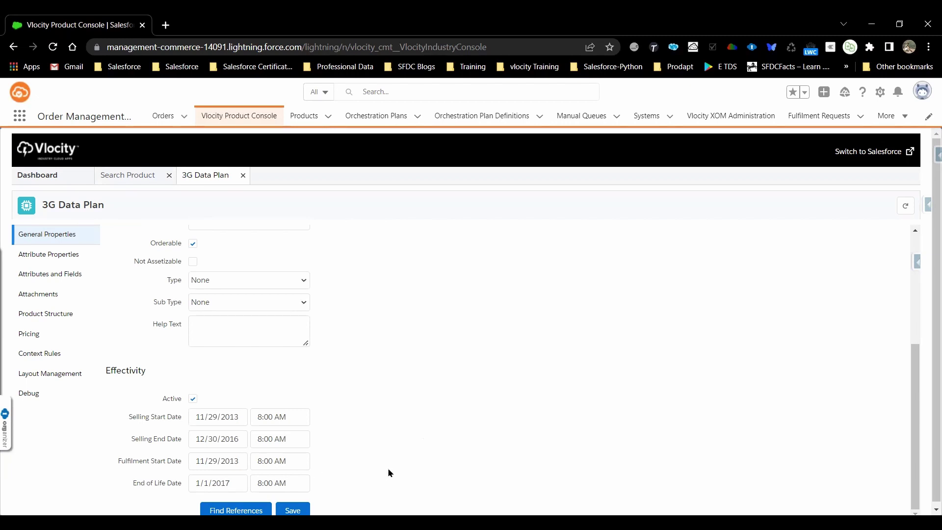
pyautogui.scroll(-1, 422, 430)
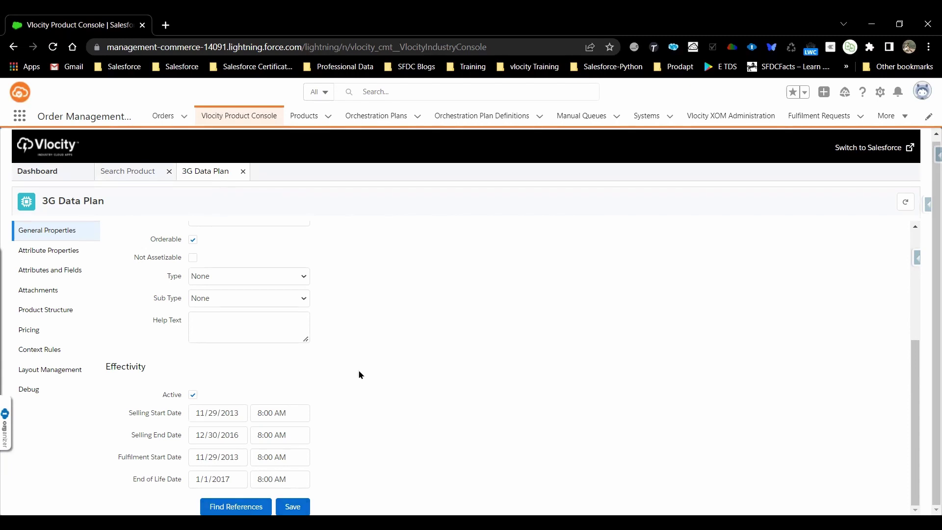
pyautogui.scroll(3, 437, 353)
pyautogui.scroll(1, 437, 353)
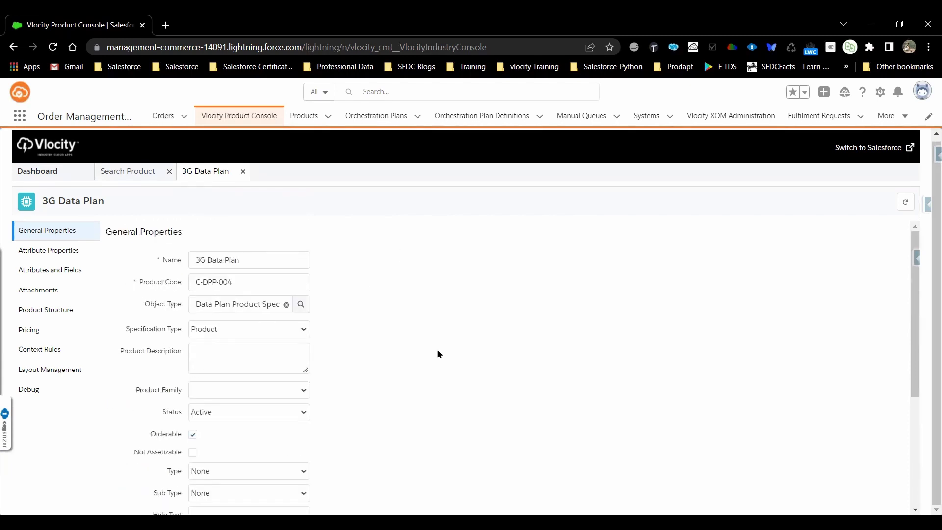
pyautogui.scroll(-1, 447, 353)
pyautogui.scroll(-2, 447, 353)
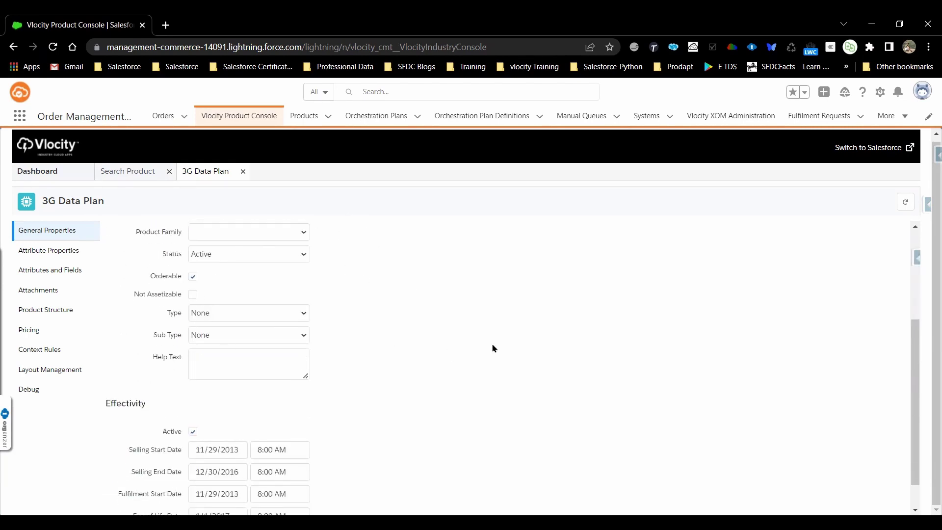
pyautogui.scroll(3, 507, 344)
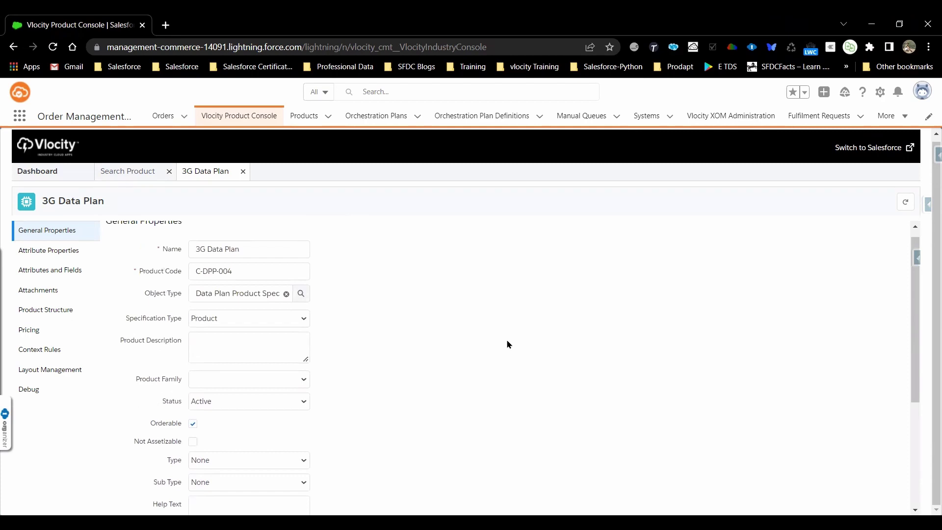
pyautogui.scroll(-1, 507, 345)
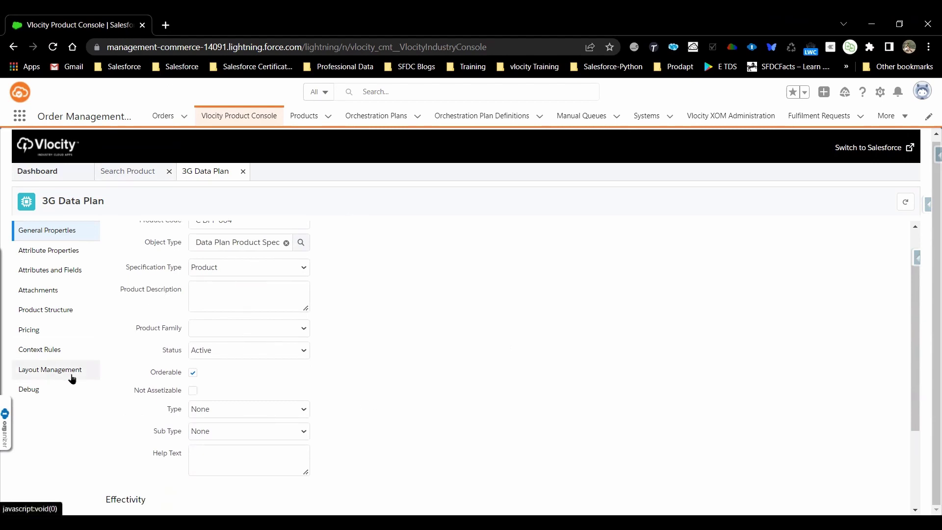
# Show the 3G Data Plan's Attributes and Fields: Brand, Capacity, Data Plans, Mobile Plan Type.
pyautogui.click(64, 280)
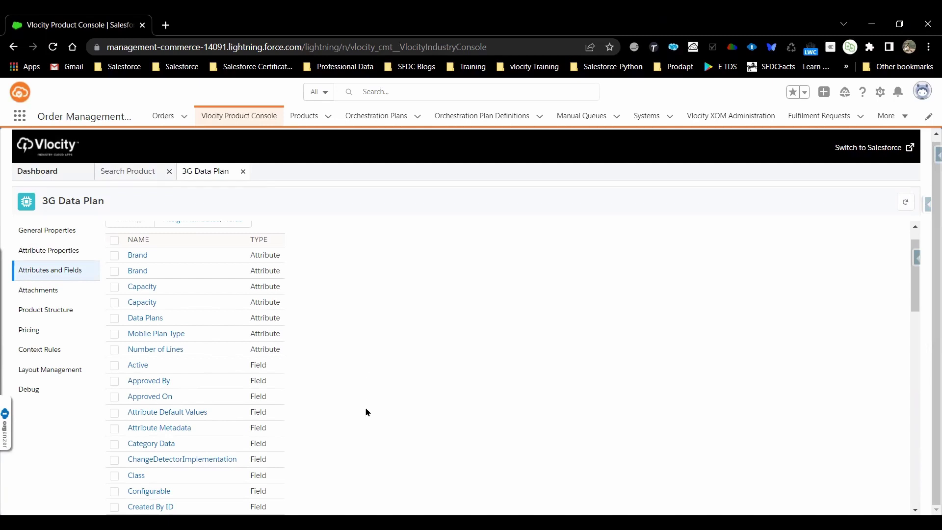
pyautogui.scroll(-2, 366, 411)
pyautogui.scroll(3, 366, 410)
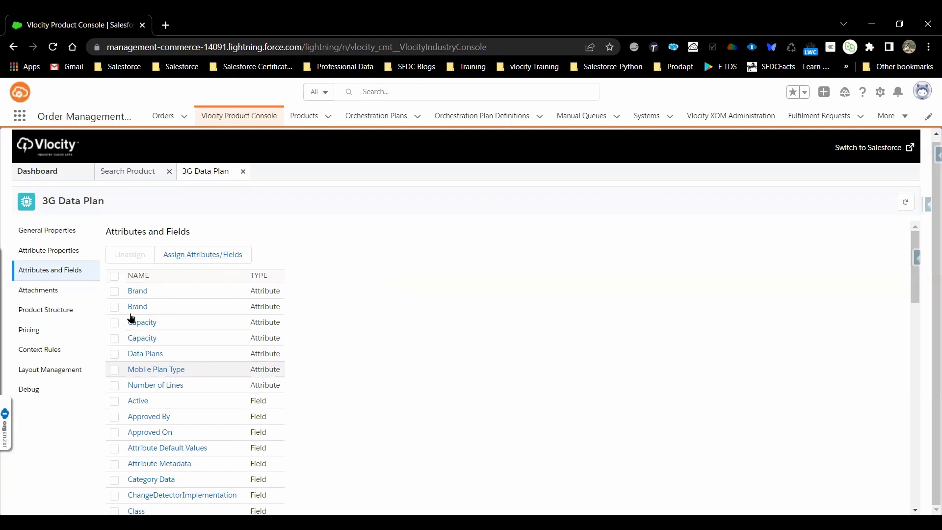
pyautogui.click(52, 234)
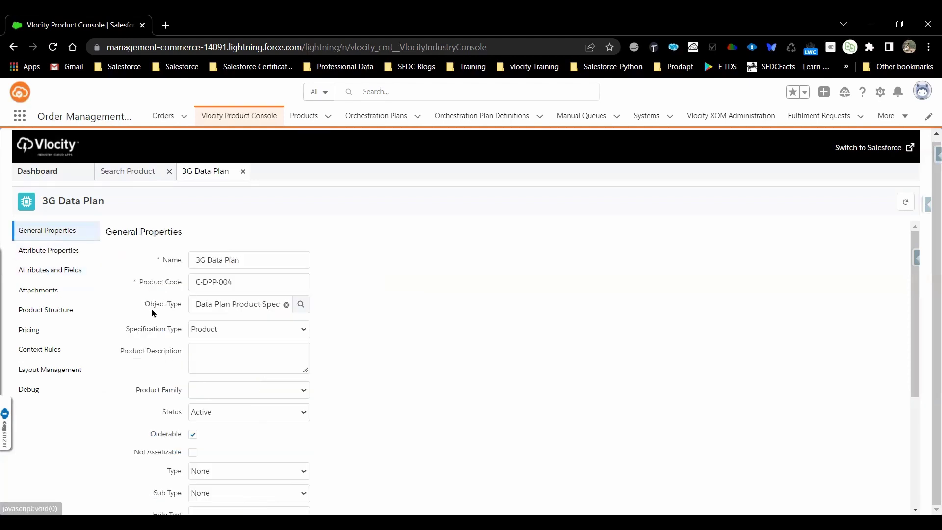
pyautogui.click(54, 271)
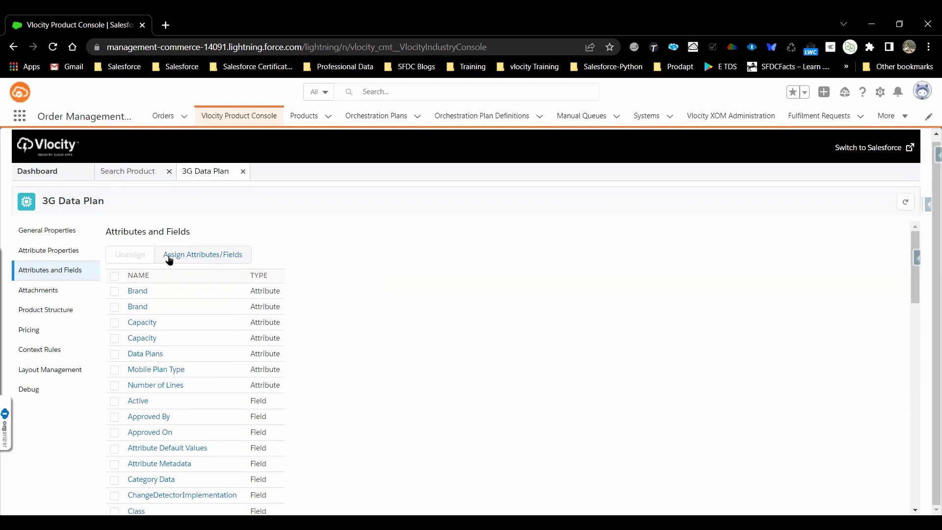
# Browse the Assign Attributes/Fields list, then view the product's empty Attachments section.
pyautogui.click(212, 259)
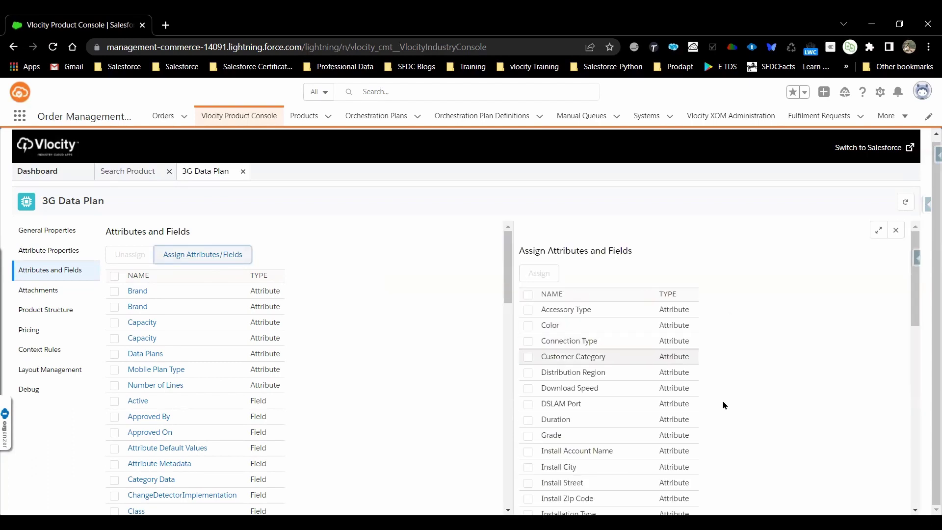
pyautogui.scroll(-3, 746, 437)
pyautogui.scroll(3, 747, 442)
pyautogui.scroll(-1, 599, 399)
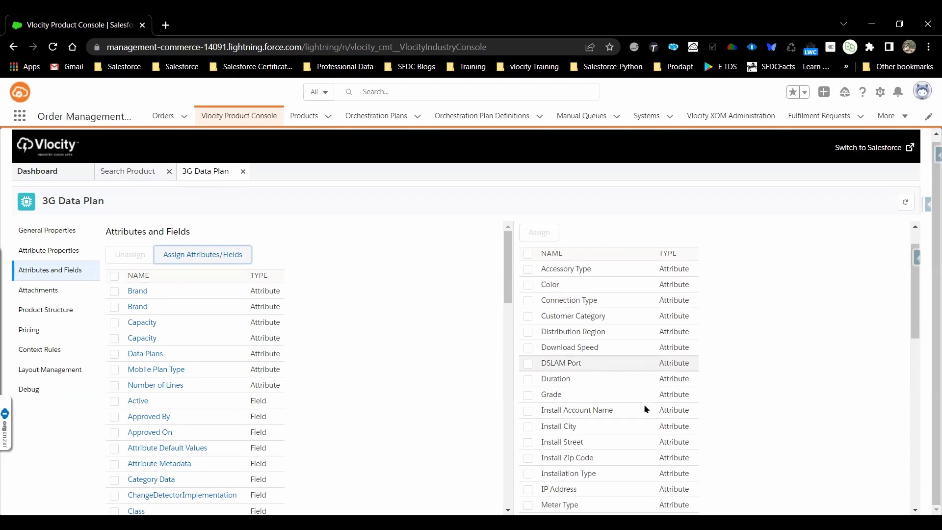
pyautogui.scroll(-15, 727, 431)
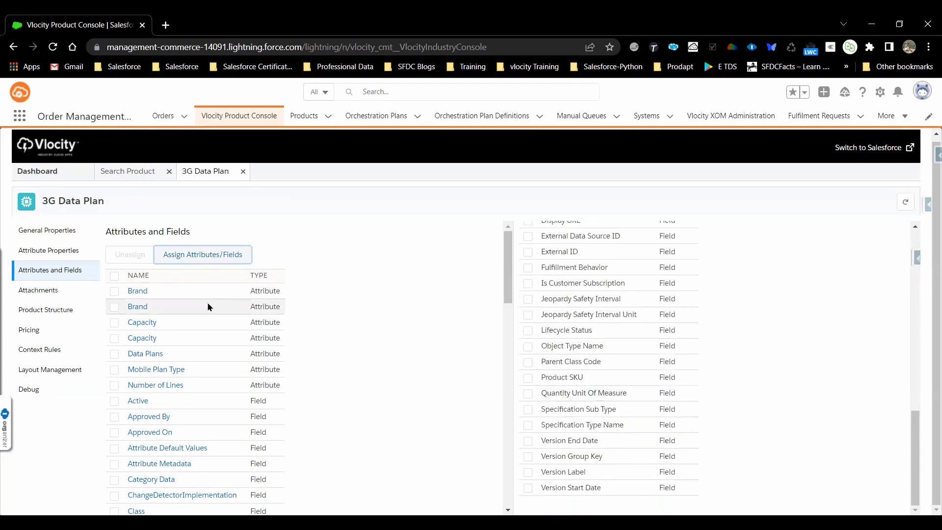
pyautogui.click(35, 293)
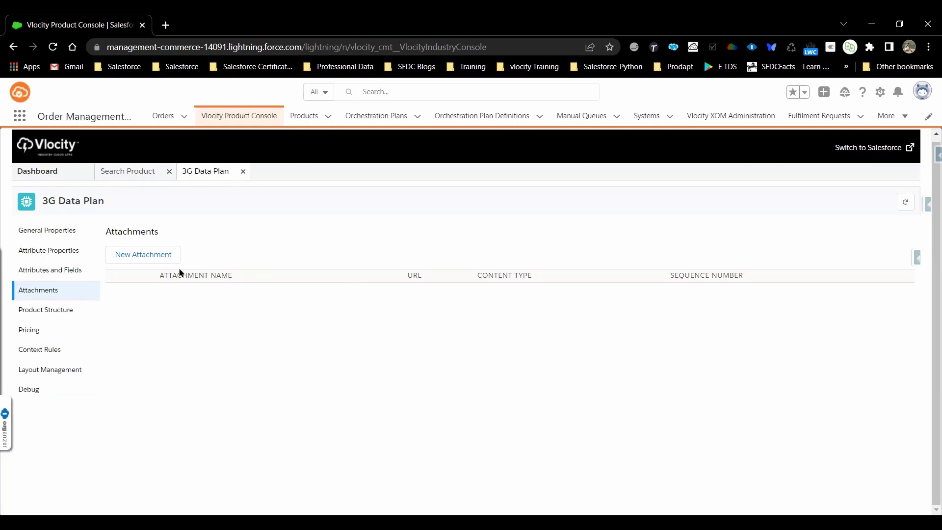
# Start a new attachment and look over its Url and Content Type fields without filling them.
pyautogui.click(163, 260)
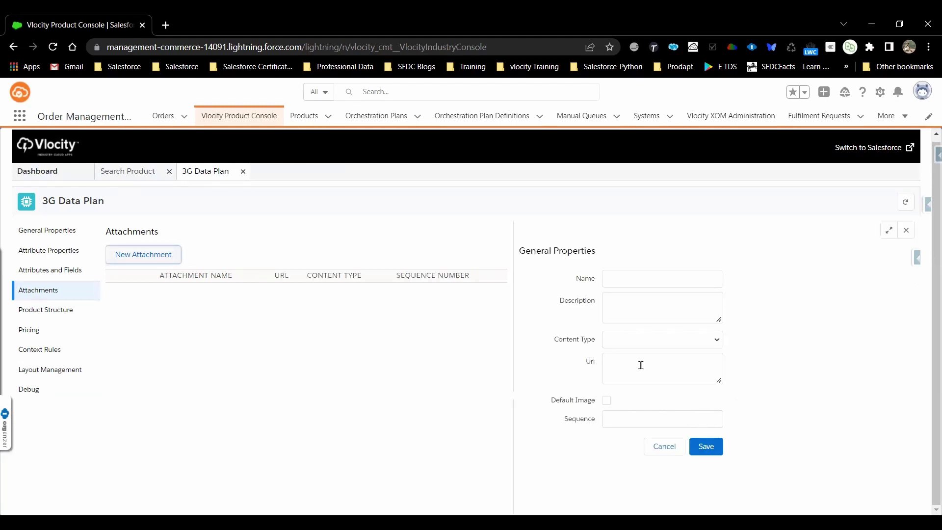
pyautogui.click(641, 364)
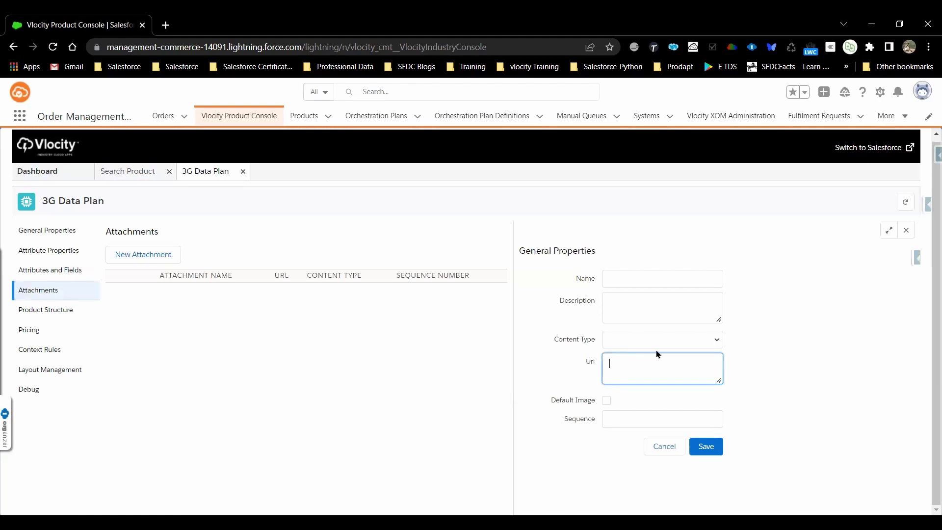
pyautogui.click(713, 340)
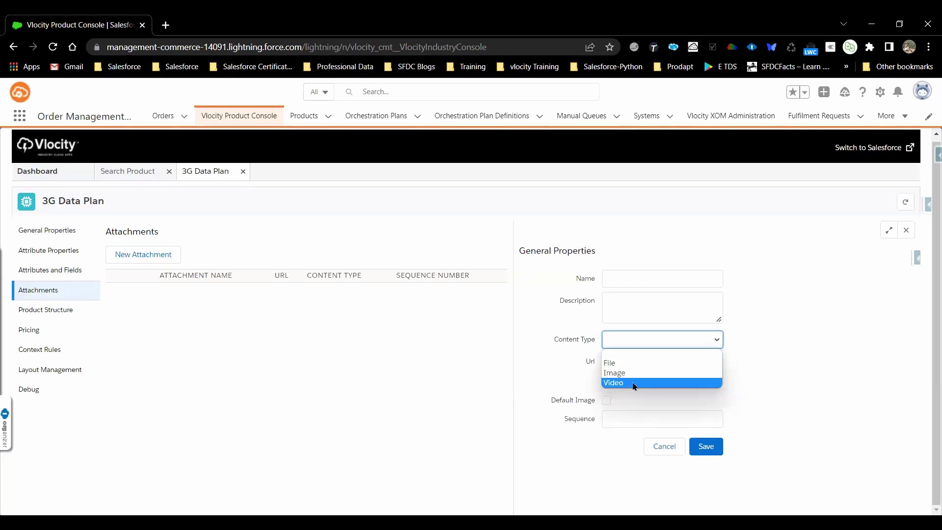
pyautogui.click(731, 400)
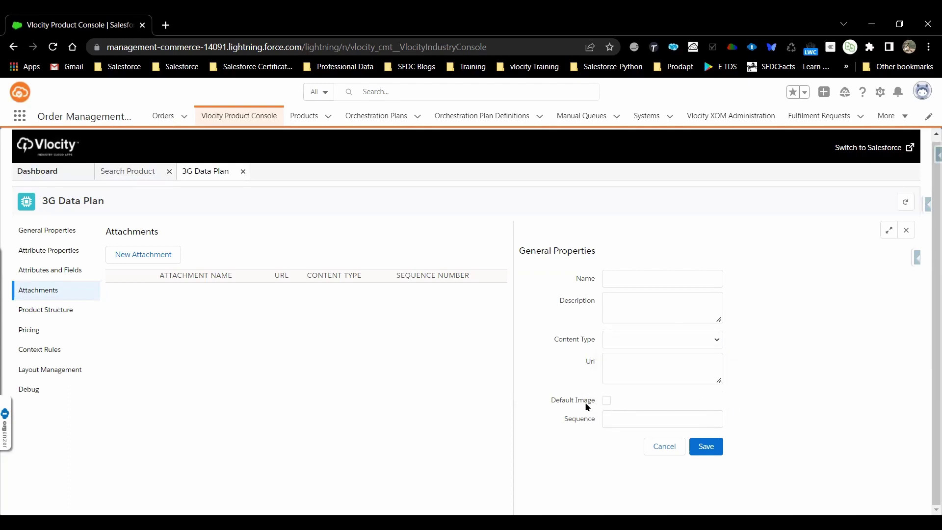
# Show the 3G Data Plan's Product Structure, with the C-DPP-004 product as its only row.
pyautogui.click(52, 319)
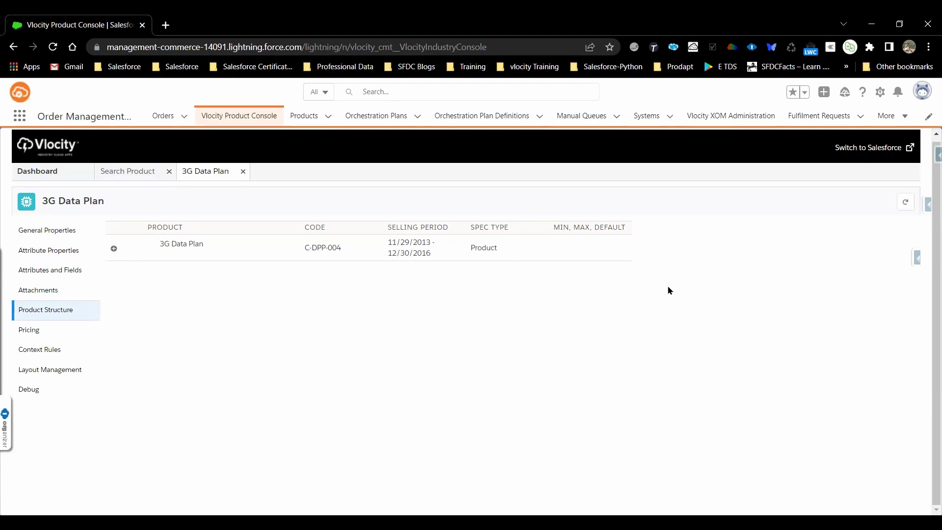
# Review the 3G Data Plan's $14.99 monthly charge and open the B2C Price List in its own tab.
pyautogui.click(34, 336)
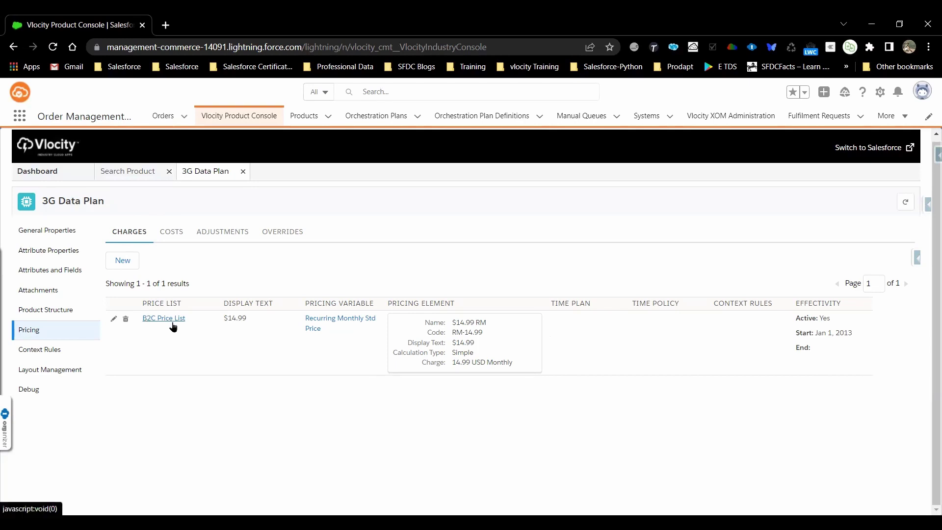
pyautogui.click(173, 319)
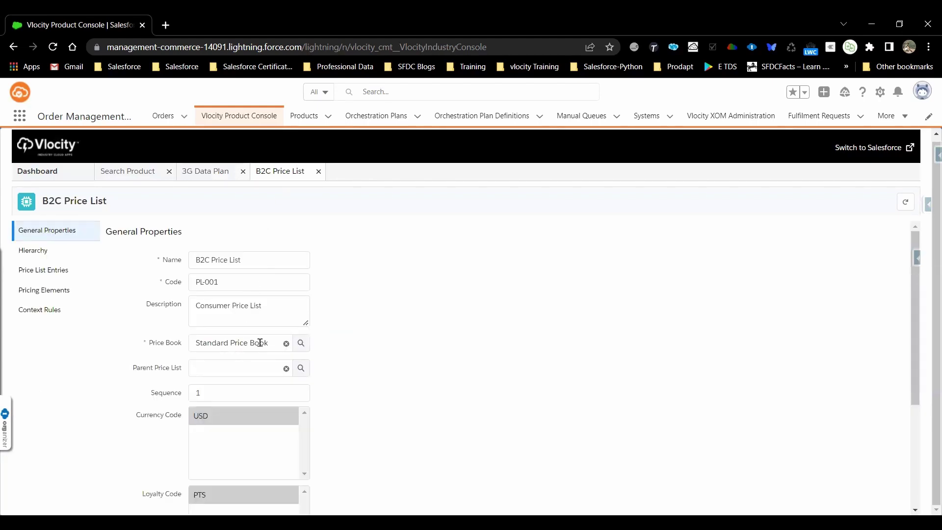
pyautogui.click(216, 172)
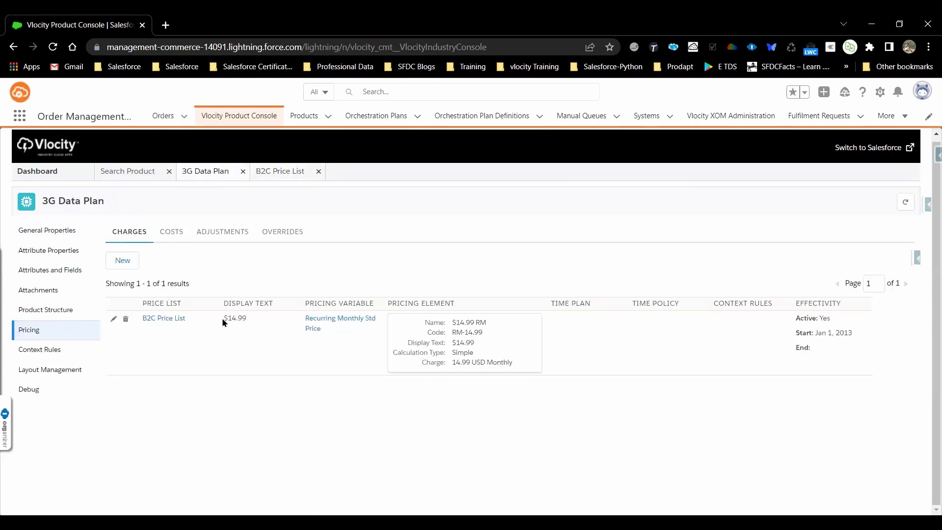
pyautogui.moveTo(224, 318); pyautogui.dragTo(234, 319)
# Show the 3G Data Plan's Context Rules, which have no rule sets defined.
pyautogui.click(49, 350)
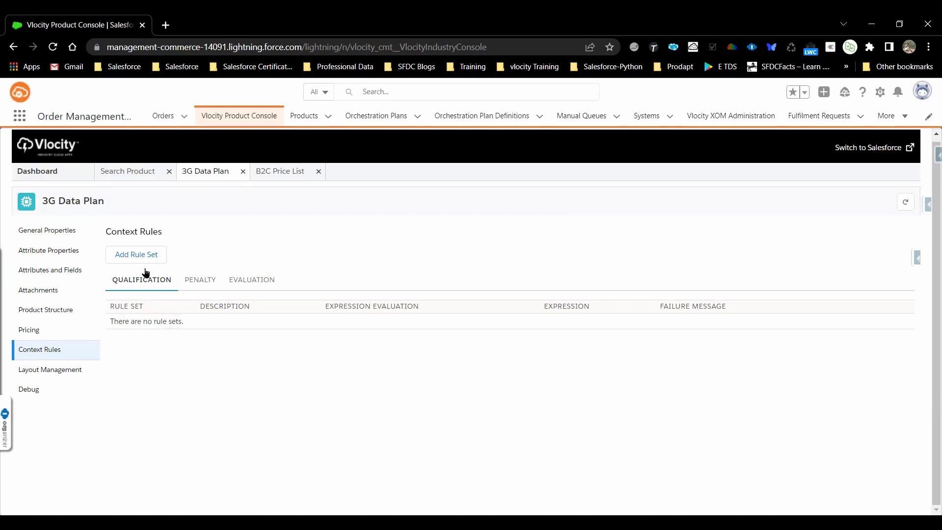
# Glance at Layout Management and General Properties, then return to the console Dashboard.
pyautogui.click(59, 375)
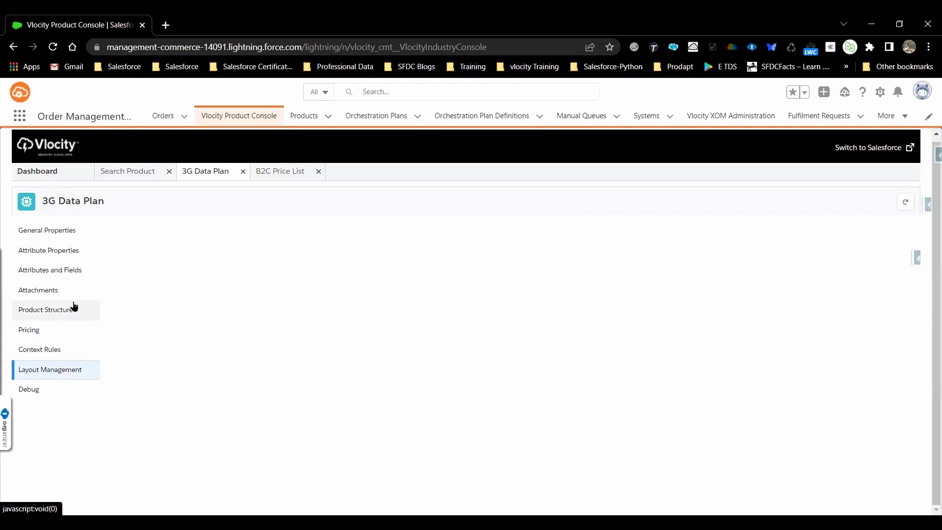
pyautogui.click(52, 234)
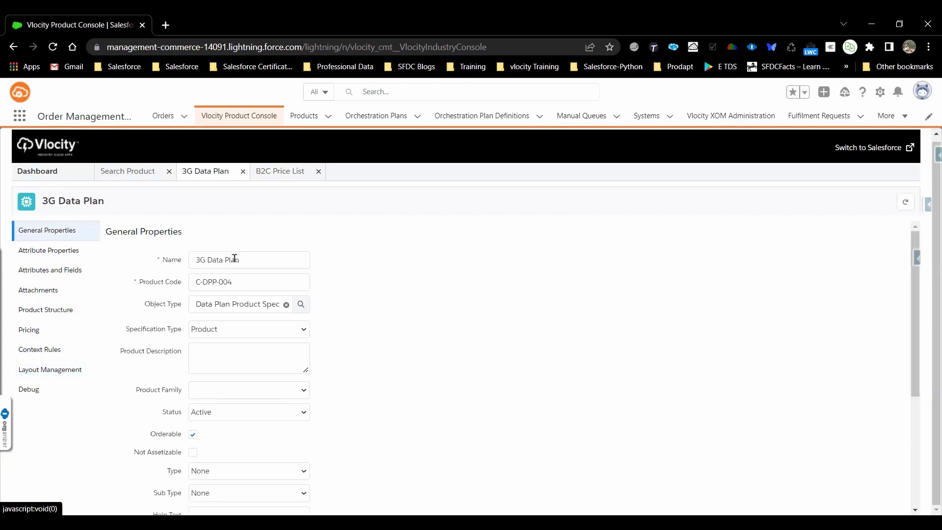
pyautogui.scroll(-2, 446, 453)
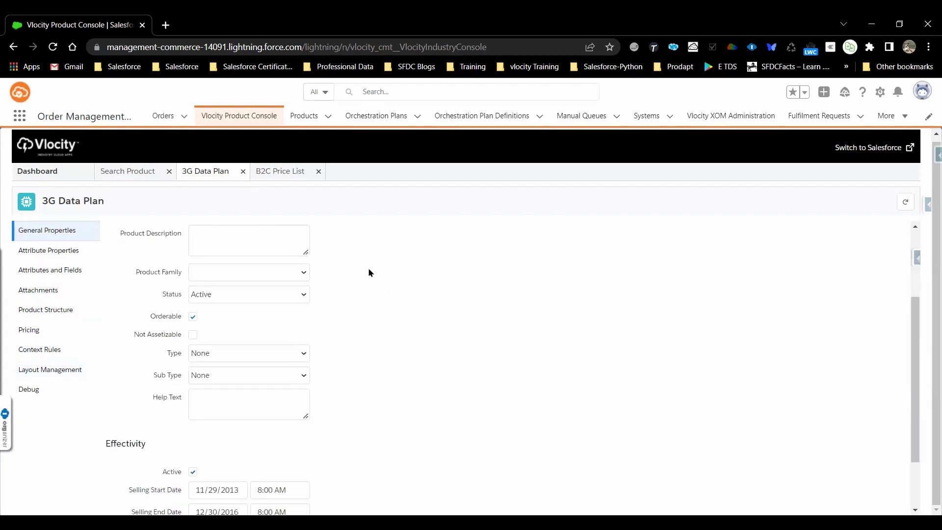
pyautogui.scroll(2, 465, 374)
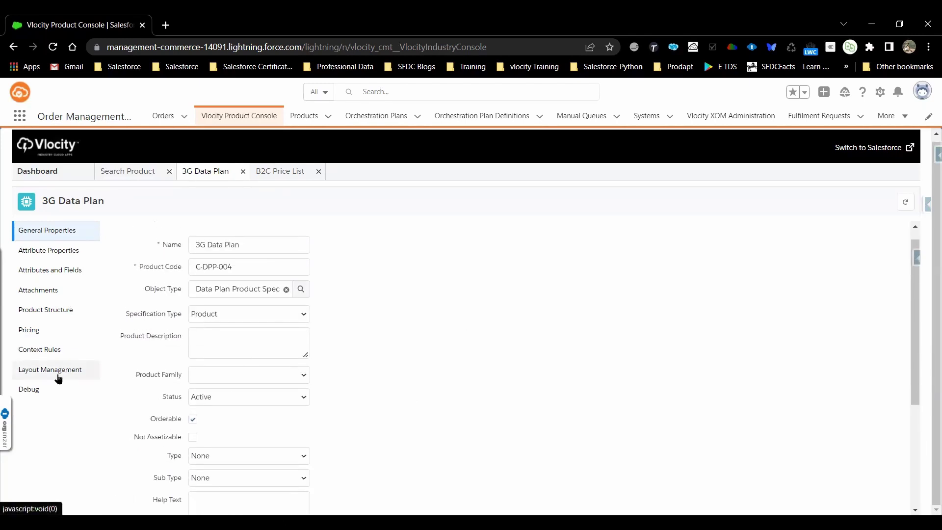
pyautogui.click(49, 176)
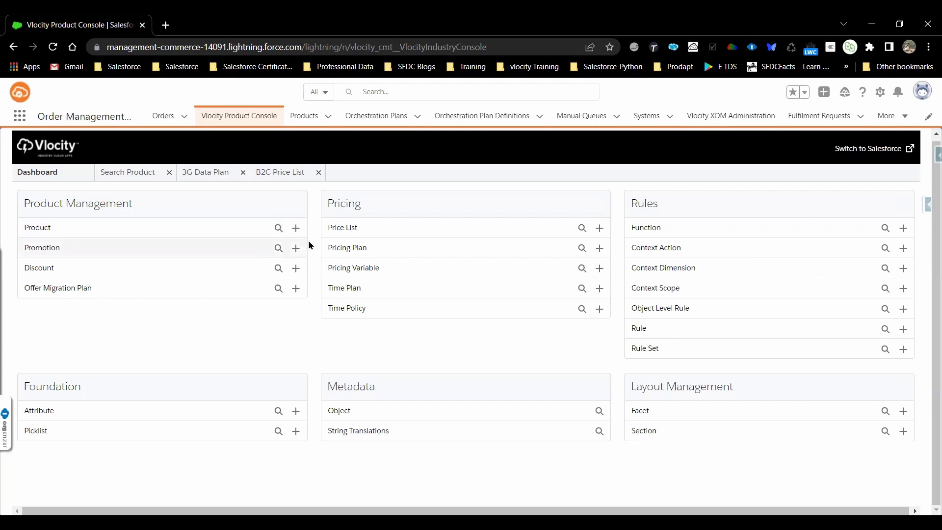
# Search all promotions and open the iPhone X Intro Promo record.
pyautogui.click(278, 248)
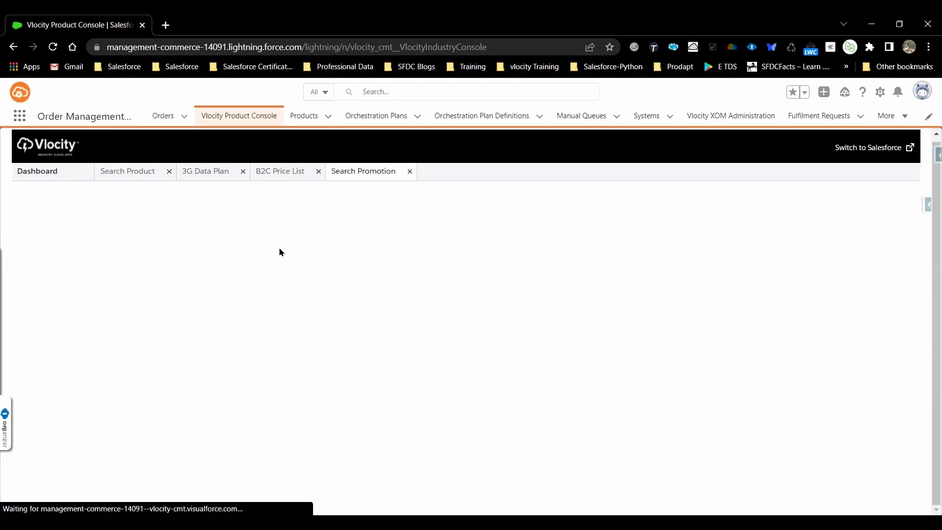
pyautogui.click(251, 201)
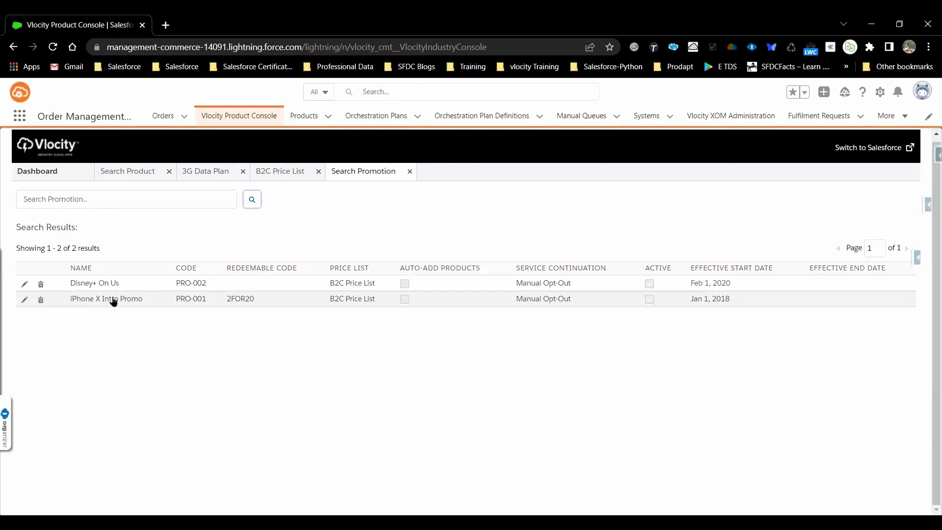
pyautogui.click(113, 299)
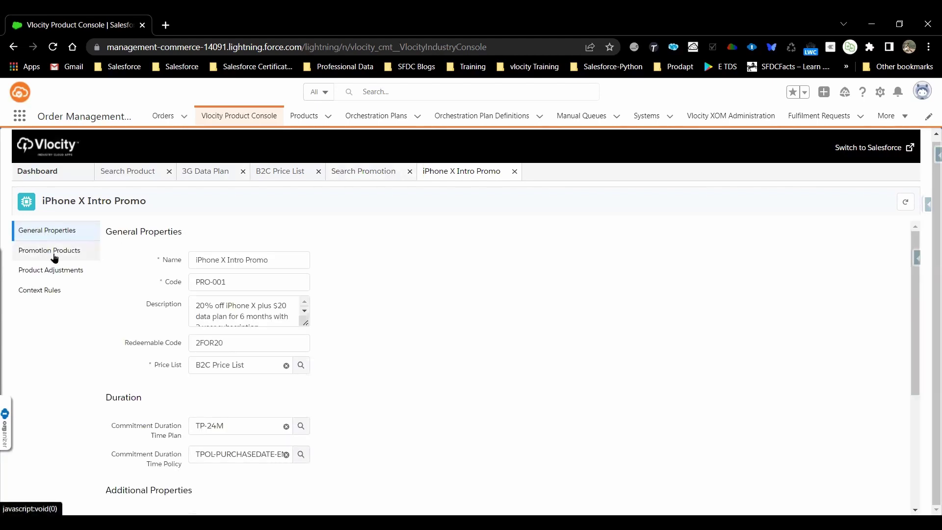
pyautogui.click(514, 172)
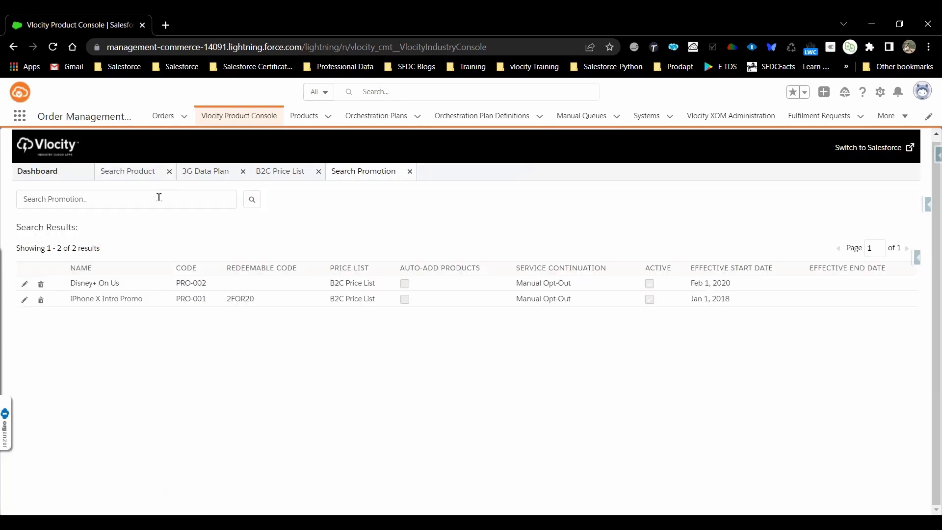
pyautogui.click(120, 301)
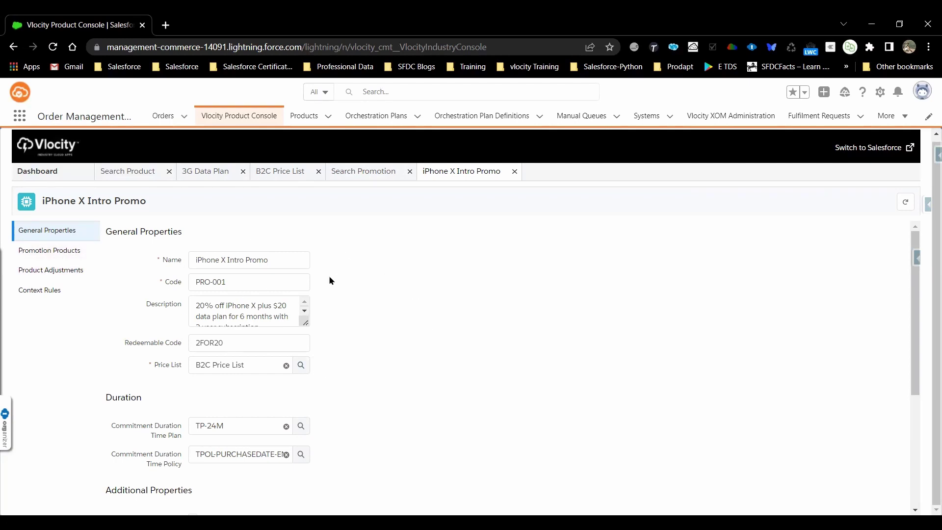
# Review the promo's General Properties: code PRO-001, redeemable code 2FOR20, and B2C Price List.
pyautogui.scroll(-1, 392, 308)
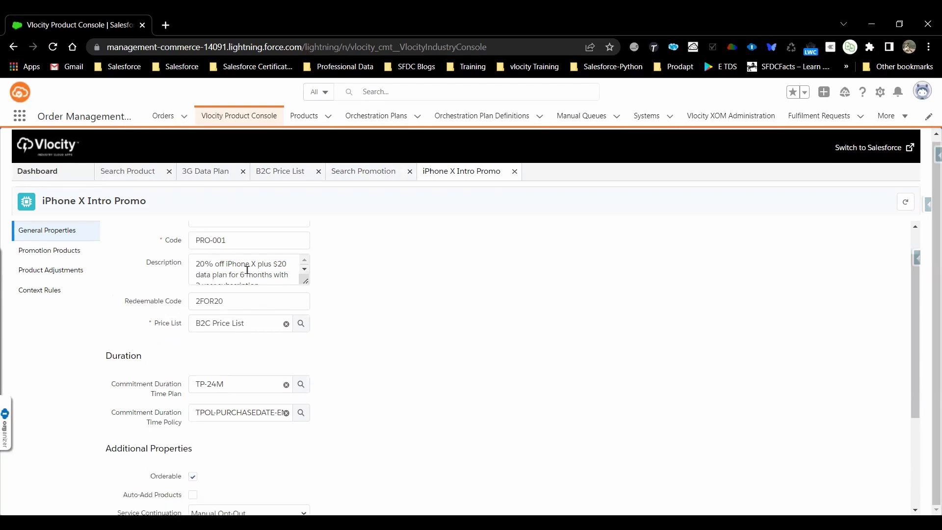
pyautogui.scroll(-1, 246, 269)
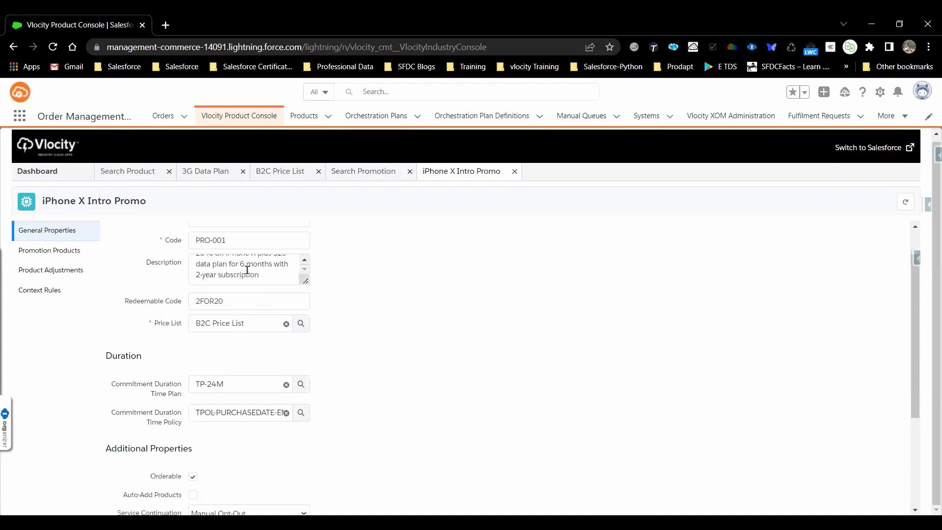
pyautogui.click(200, 301)
pyautogui.doubleClick(200, 301)
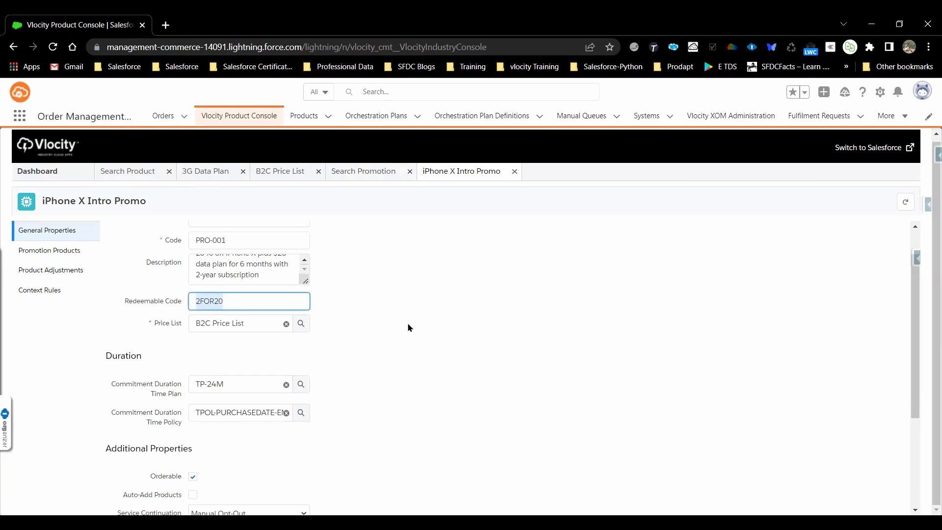
pyautogui.scroll(-1, 407, 325)
pyautogui.scroll(-2, 408, 326)
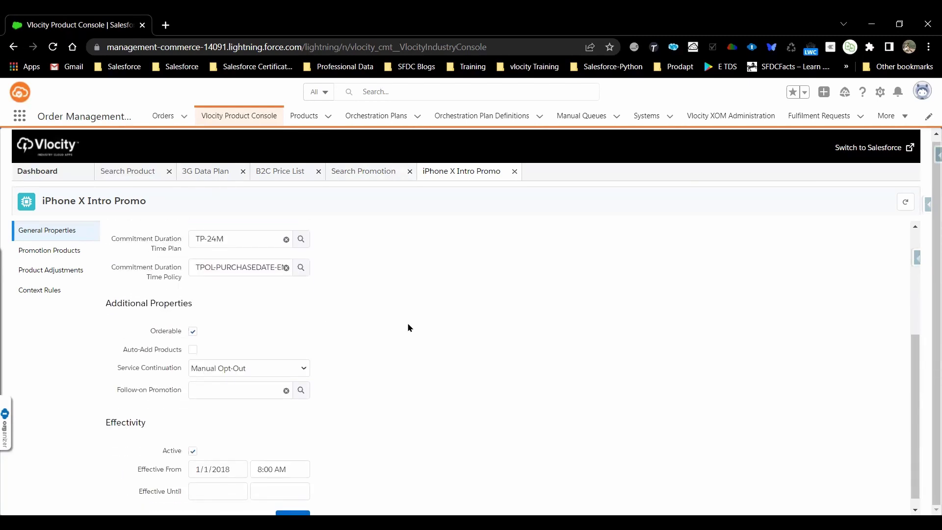
pyautogui.scroll(1, 408, 326)
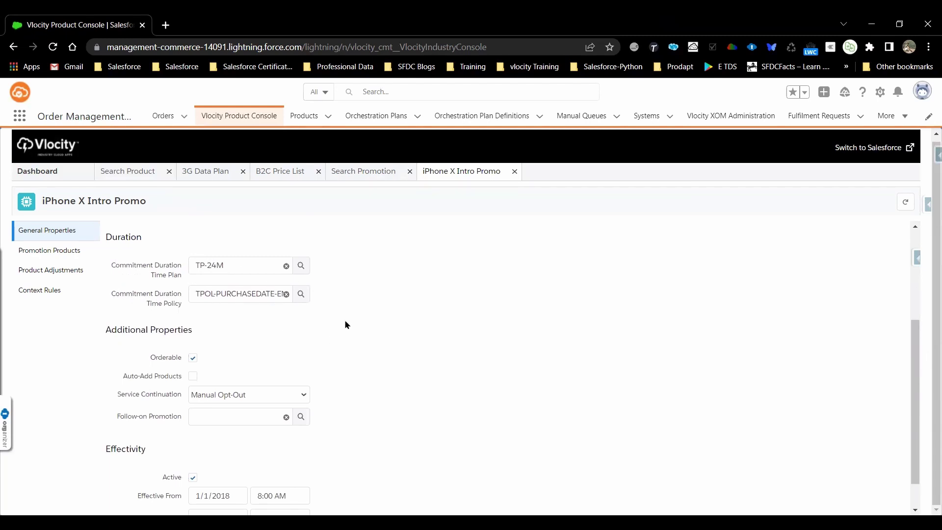
pyautogui.scroll(-1, 425, 372)
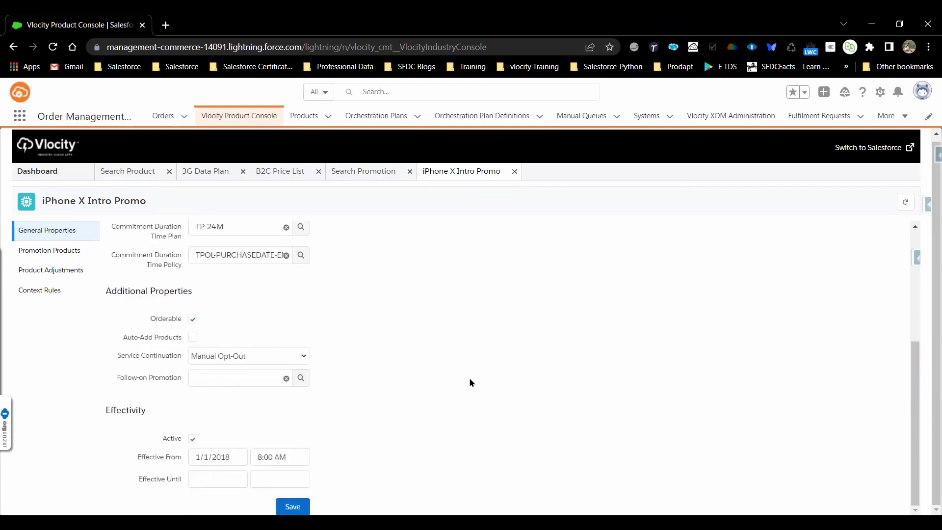
pyautogui.scroll(4, 469, 377)
# Show the promo's Product Adjustments, expanding iPhone X Intro Bundle into Unlimited Talk + Text, iPhone X, 4G LTE Data Plan.
pyautogui.click(48, 251)
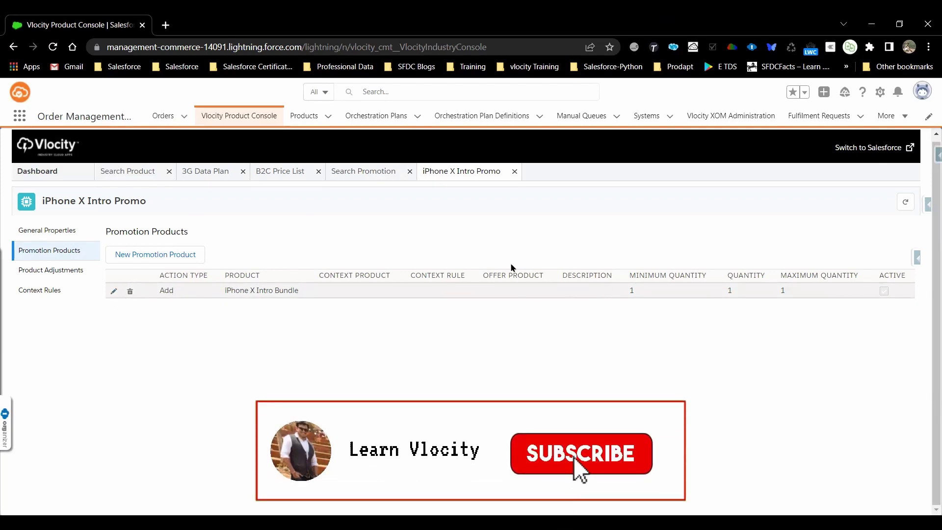
pyautogui.click(39, 272)
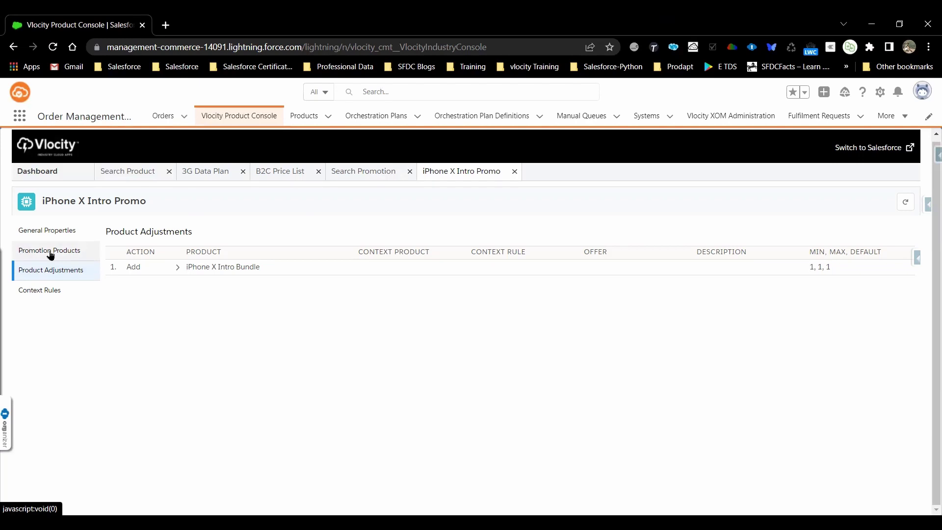
pyautogui.click(179, 268)
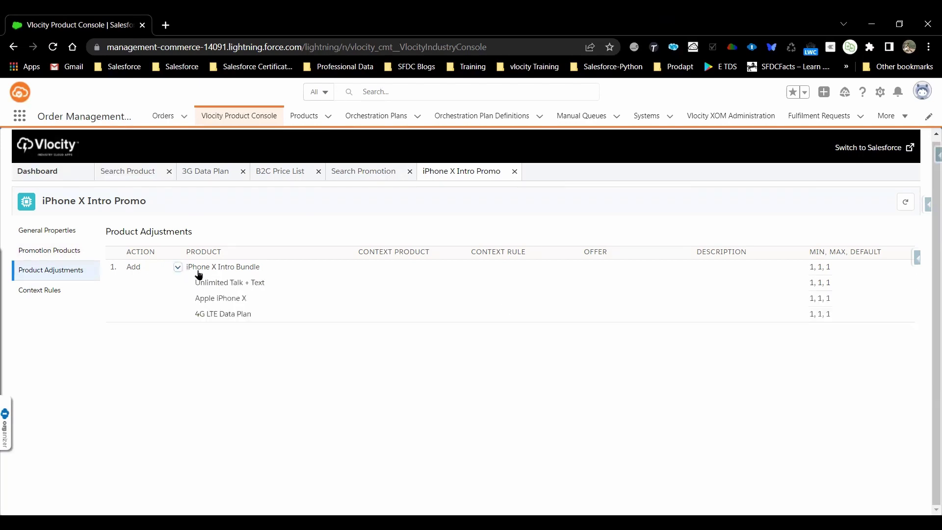
# Display the iPhone X Intro Promo's Context Rules, which have no qualification rule sets.
pyautogui.click(39, 292)
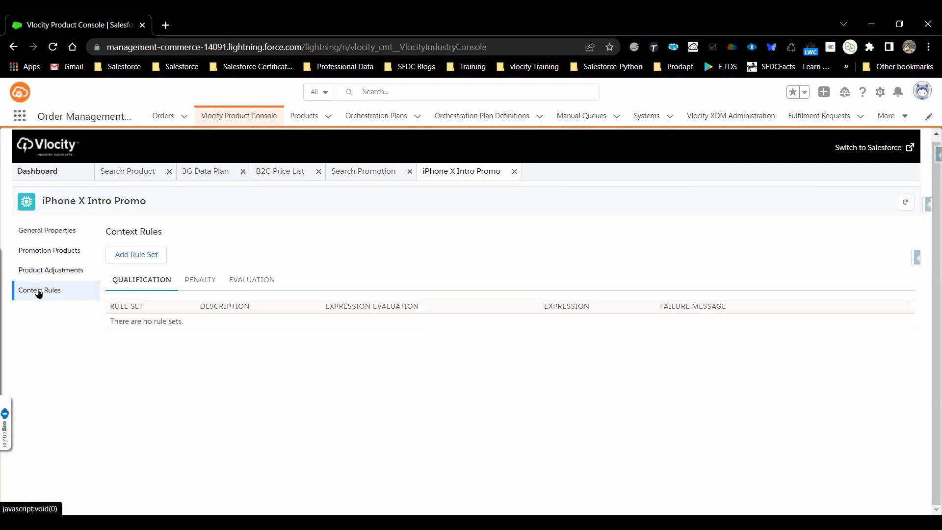